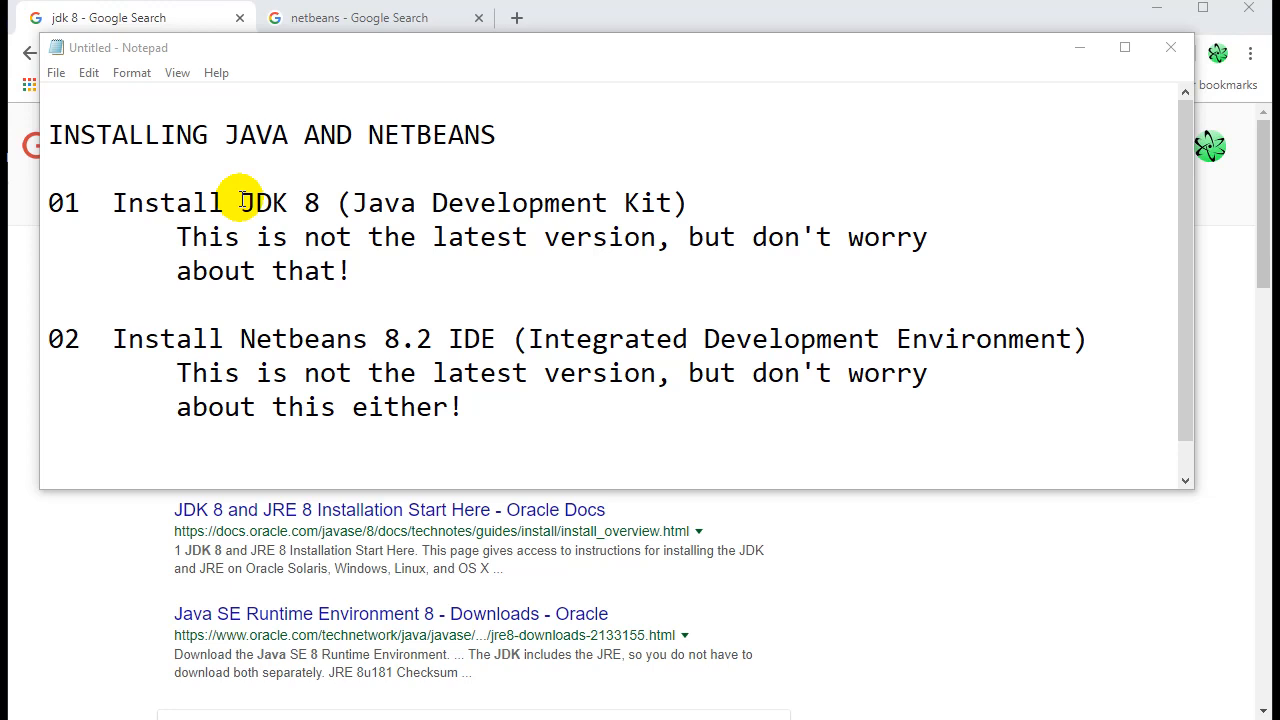
{"action": "left_click_drag", "start_coordinate": [241, 202], "coordinate": [324, 203]}
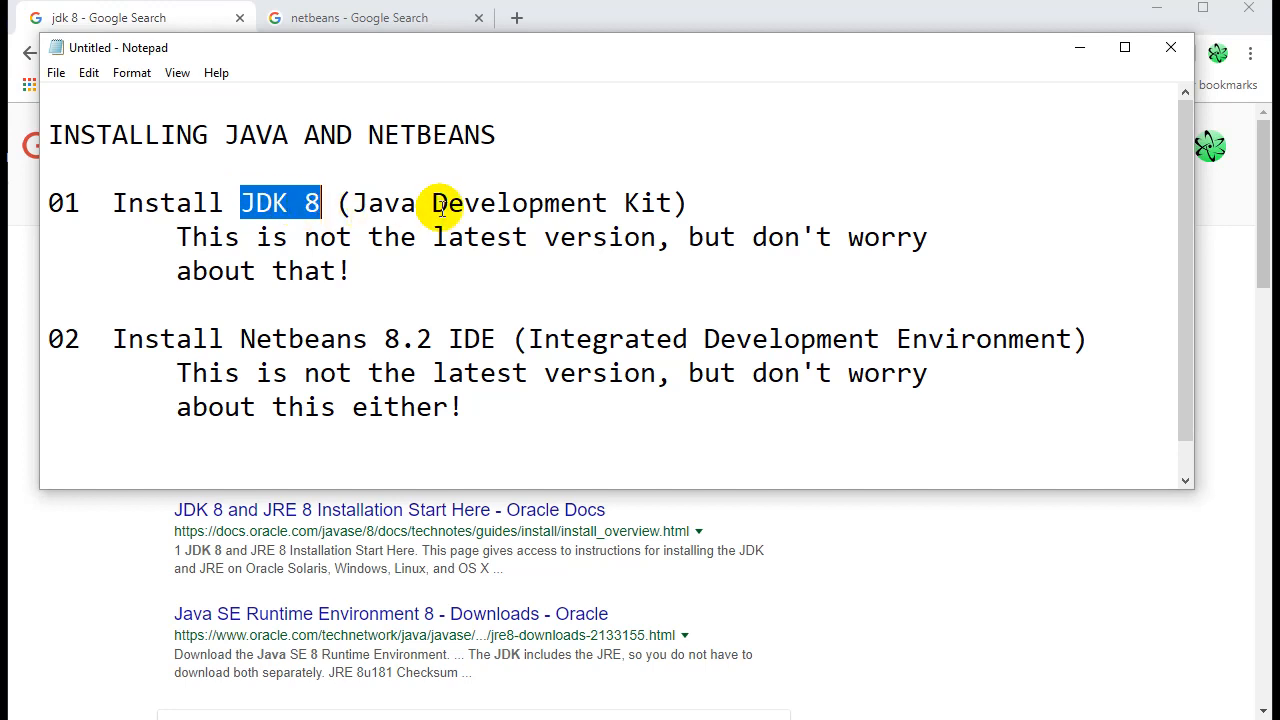
{"action": "left_click", "coordinate": [374, 276]}
{"action": "left_click", "coordinate": [374, 276]}
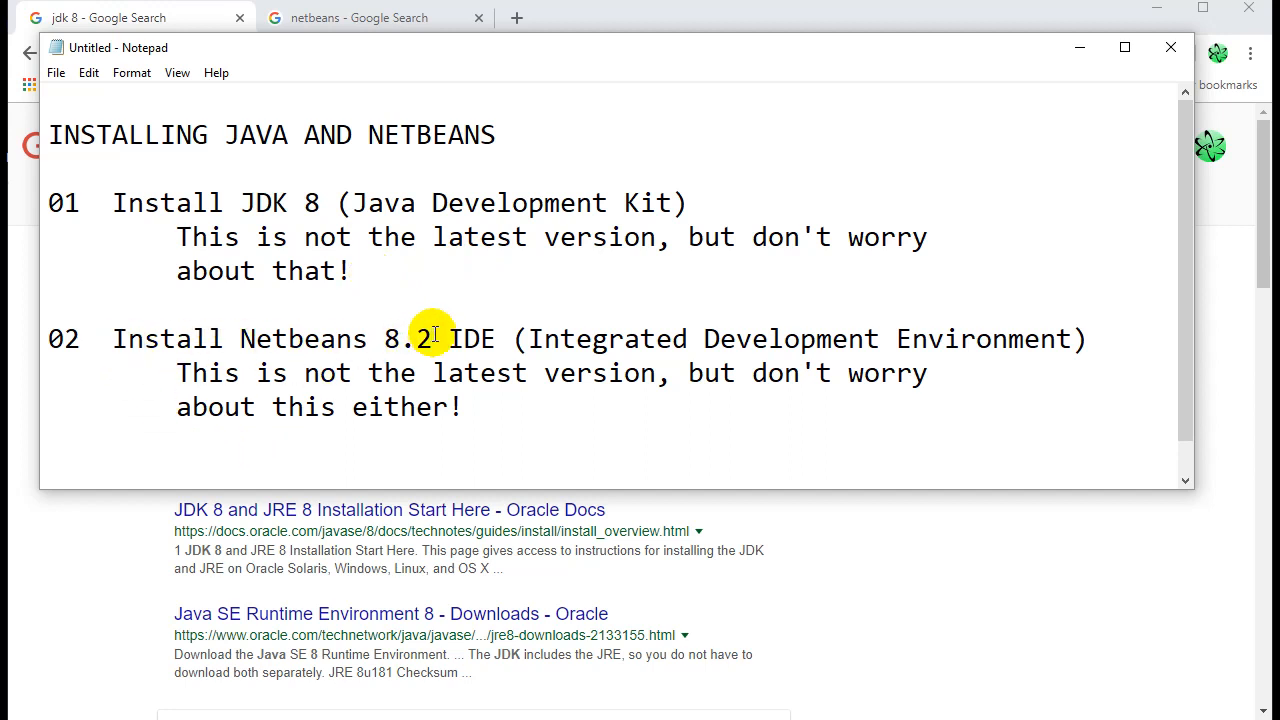
{"action": "left_click_drag", "start_coordinate": [446, 340], "coordinate": [497, 340]}
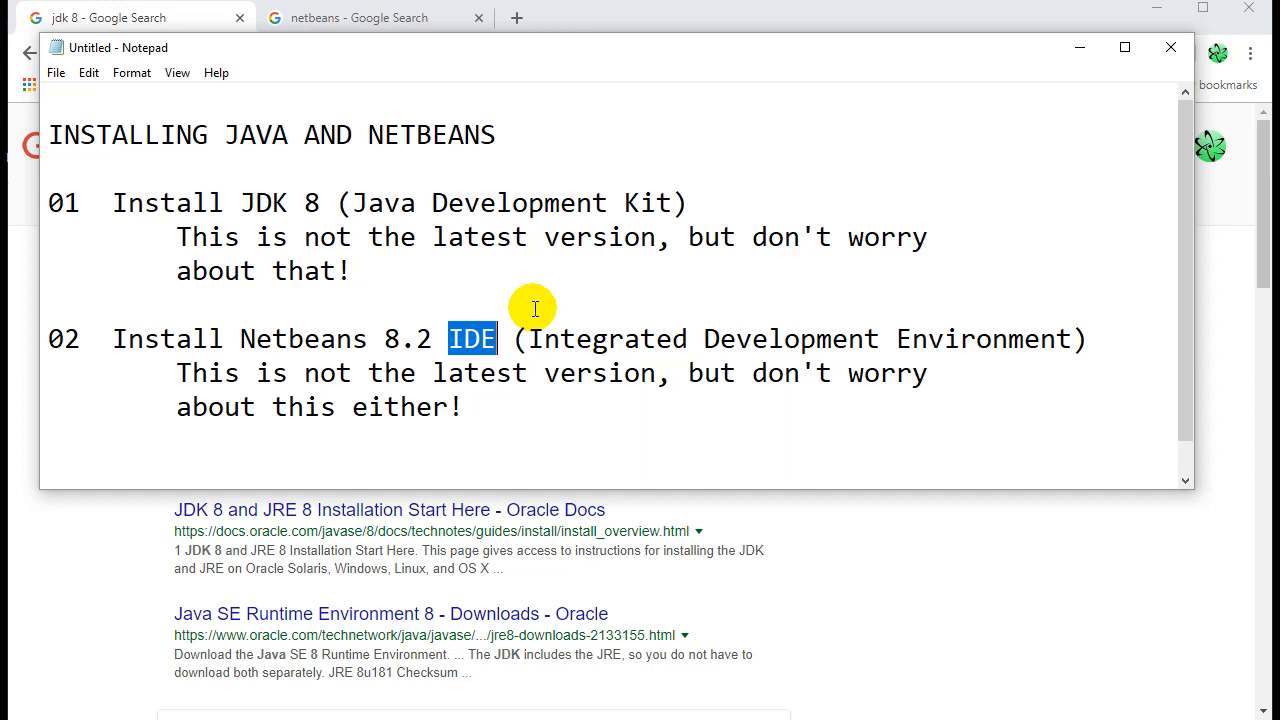
Switch to Chrome, open Oracle's Java SE Development Kit 8 downloads page from the search results, and accept the 8u181 license agreement
{"action": "left_click", "coordinate": [565, 17]}
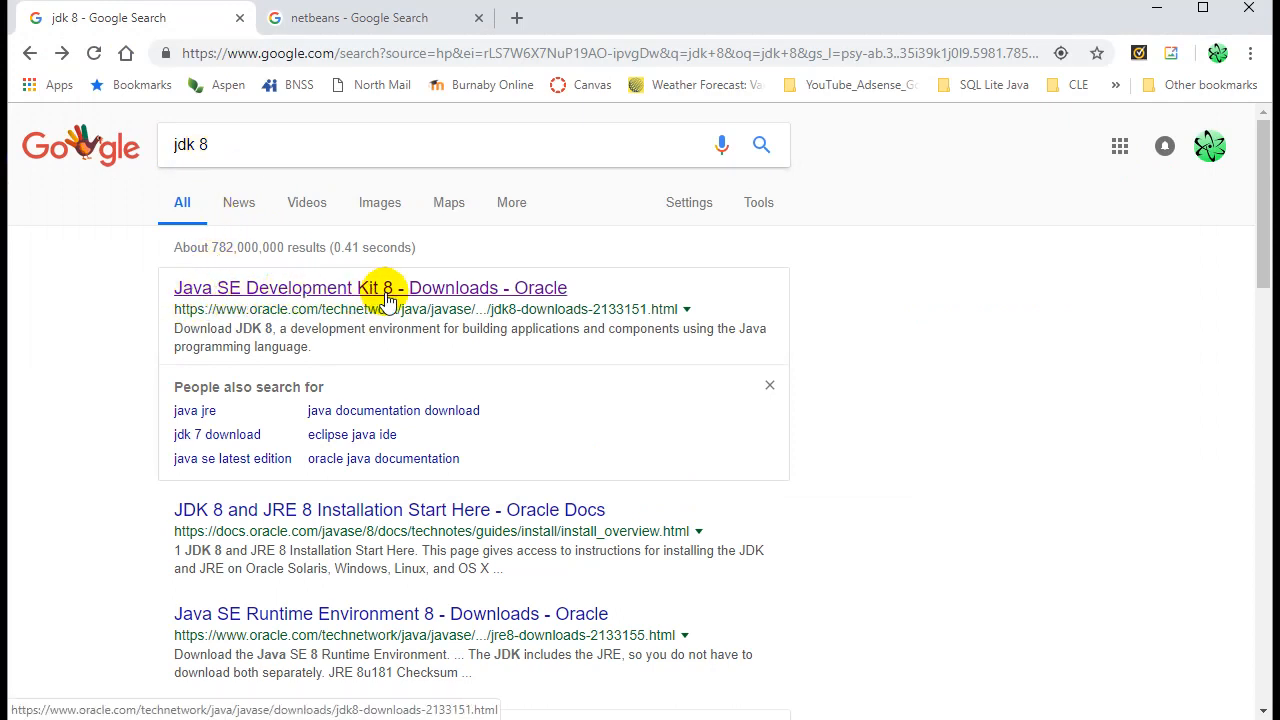
{"action": "left_click", "coordinate": [322, 290]}
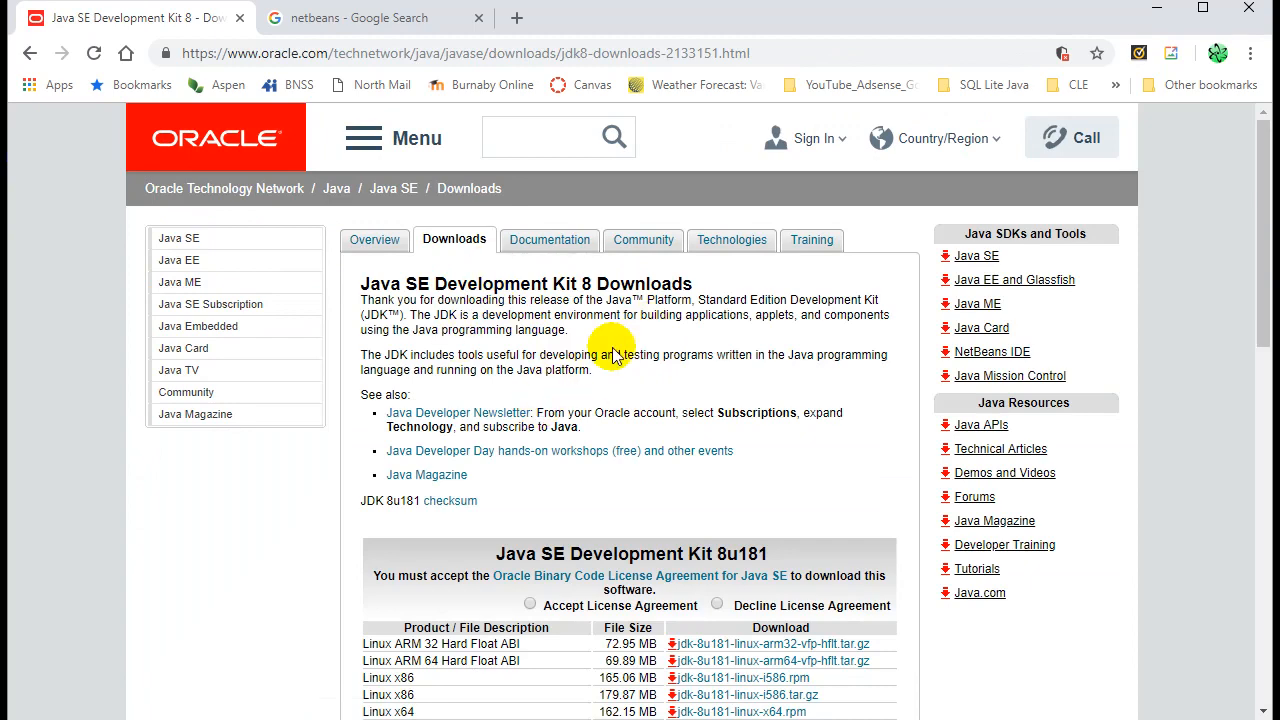
{"action": "scroll", "coordinate": [560, 340], "scroll_direction": "down", "scroll_amount": 4}
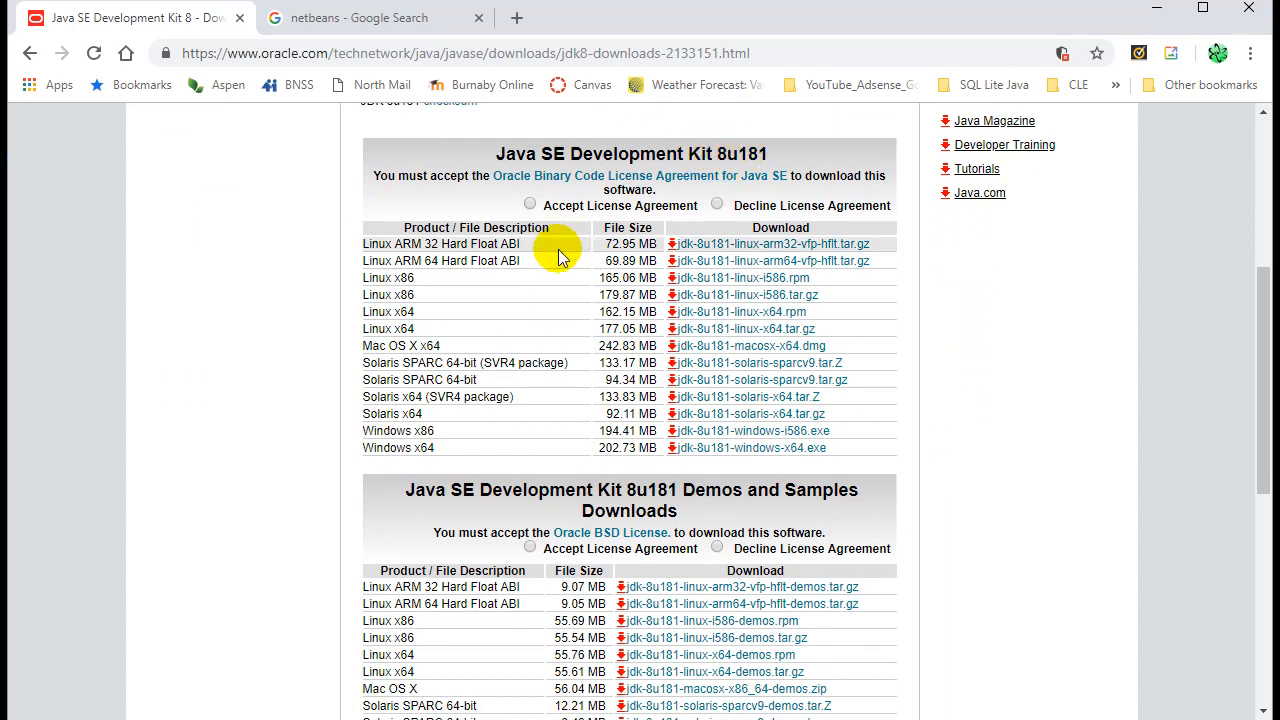
{"action": "left_click", "coordinate": [530, 205]}
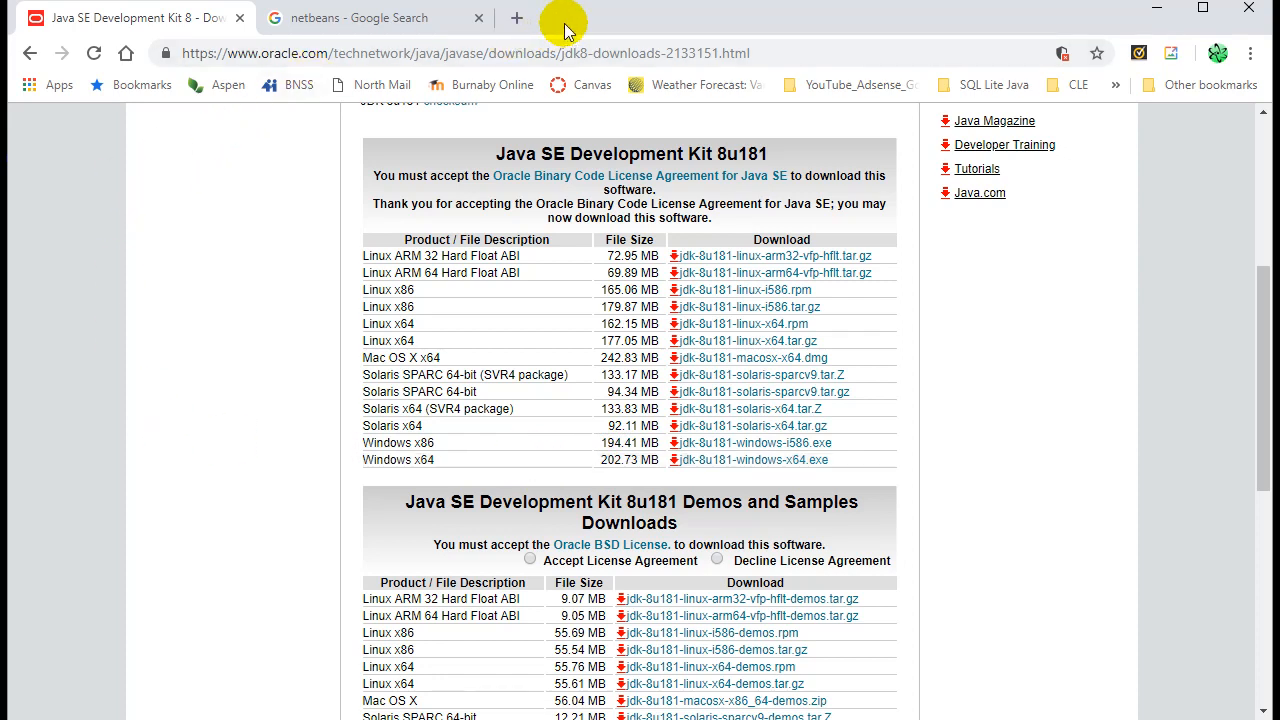
Open the NetBeans site from the netbeans search results and download the Java SE bundle of NetBeans IDE 8.2
{"action": "left_click", "coordinate": [310, 20]}
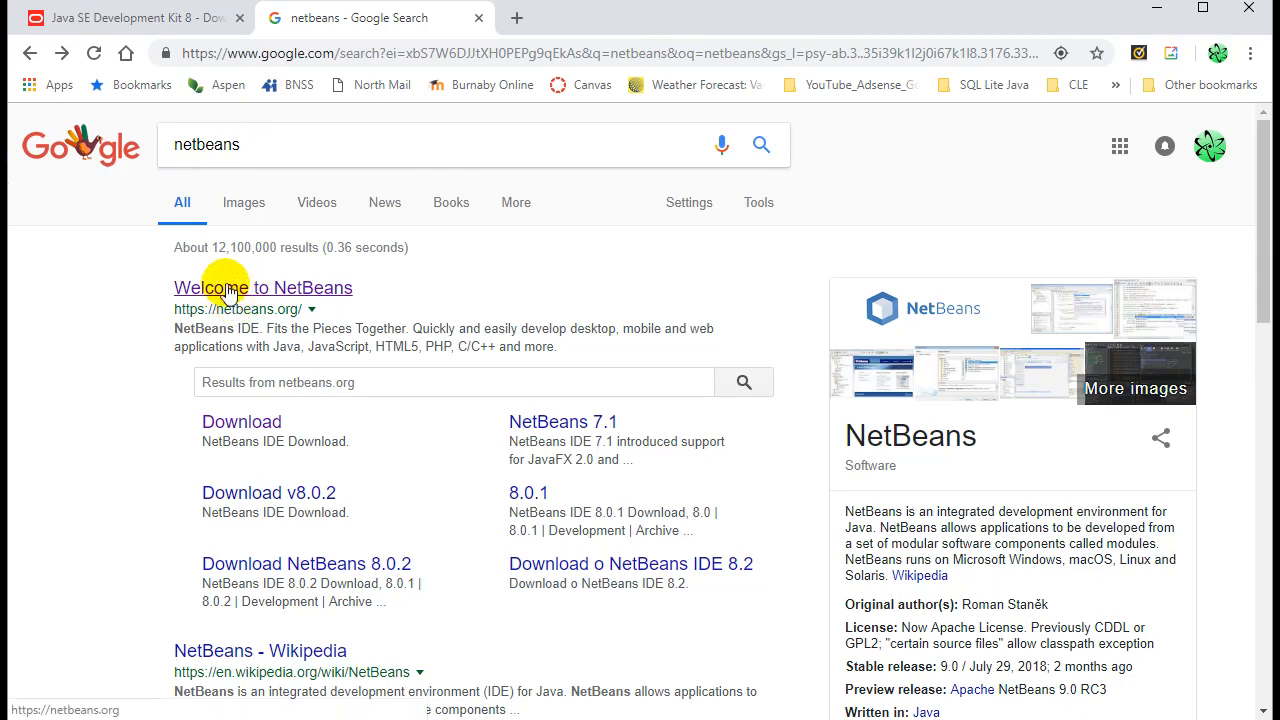
{"action": "left_click", "coordinate": [228, 290]}
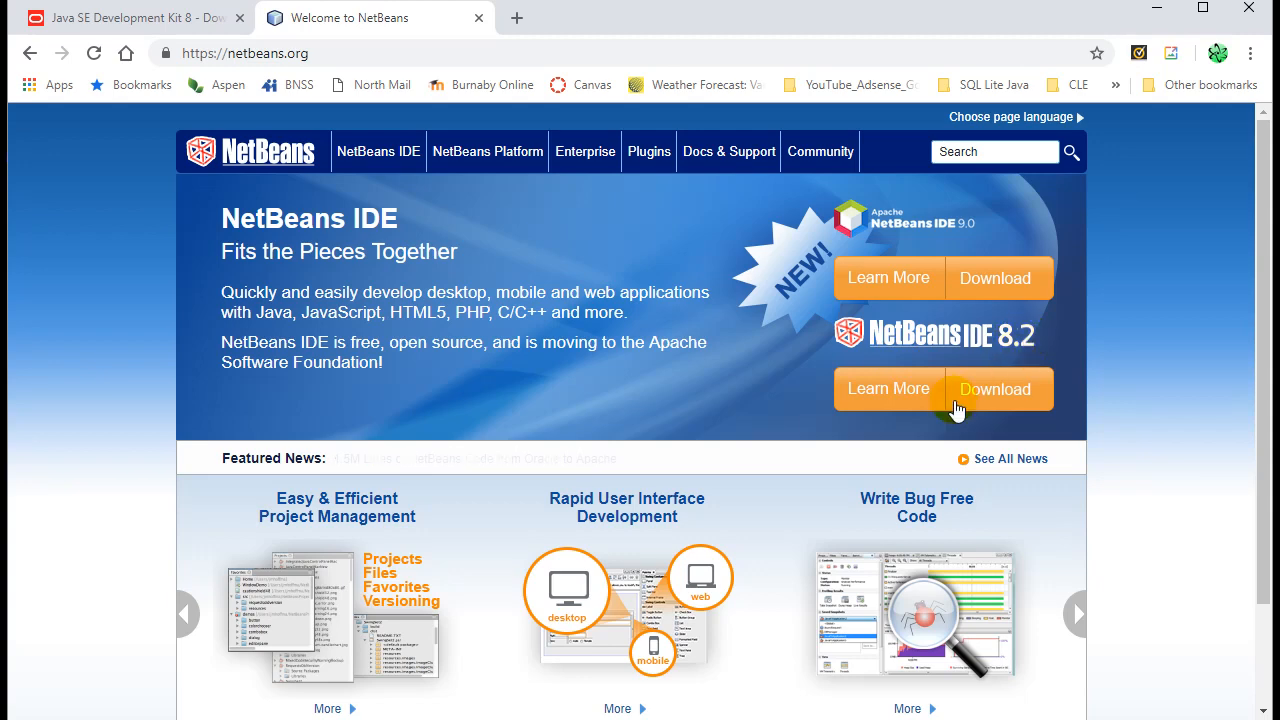
{"action": "left_click", "coordinate": [996, 392]}
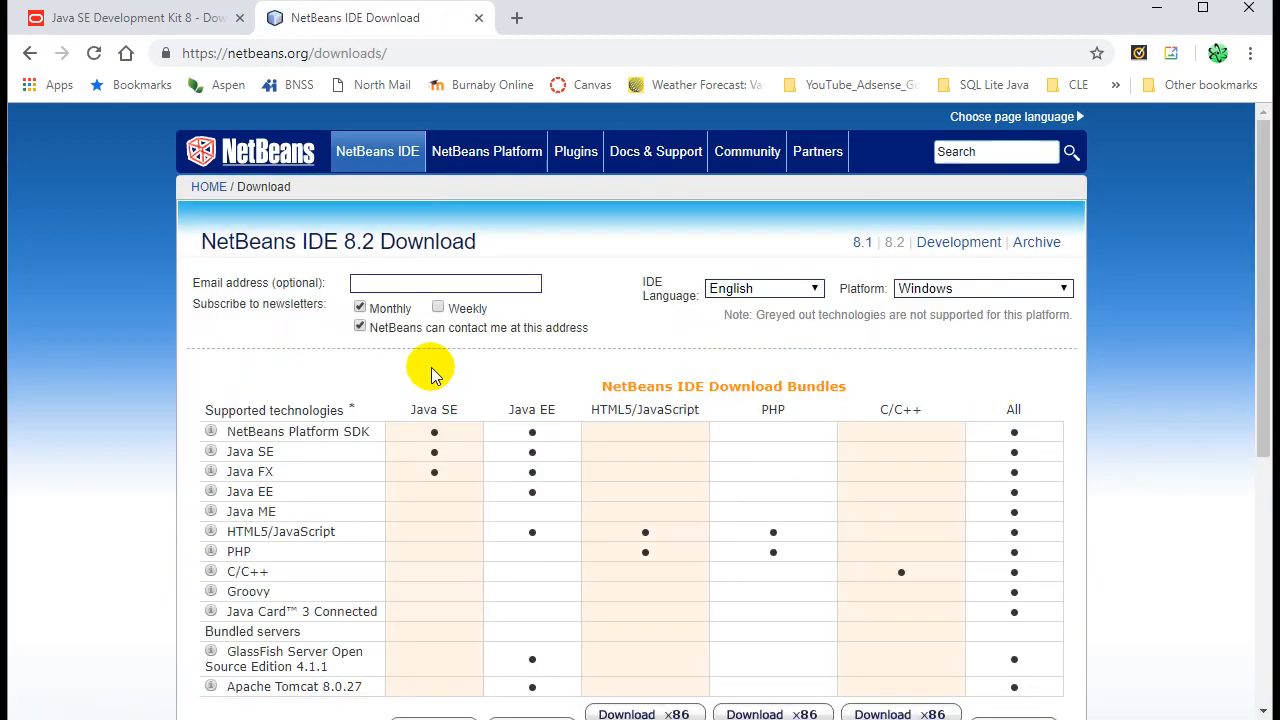
{"action": "scroll", "coordinate": [431, 371], "scroll_direction": "down", "scroll_amount": 3}
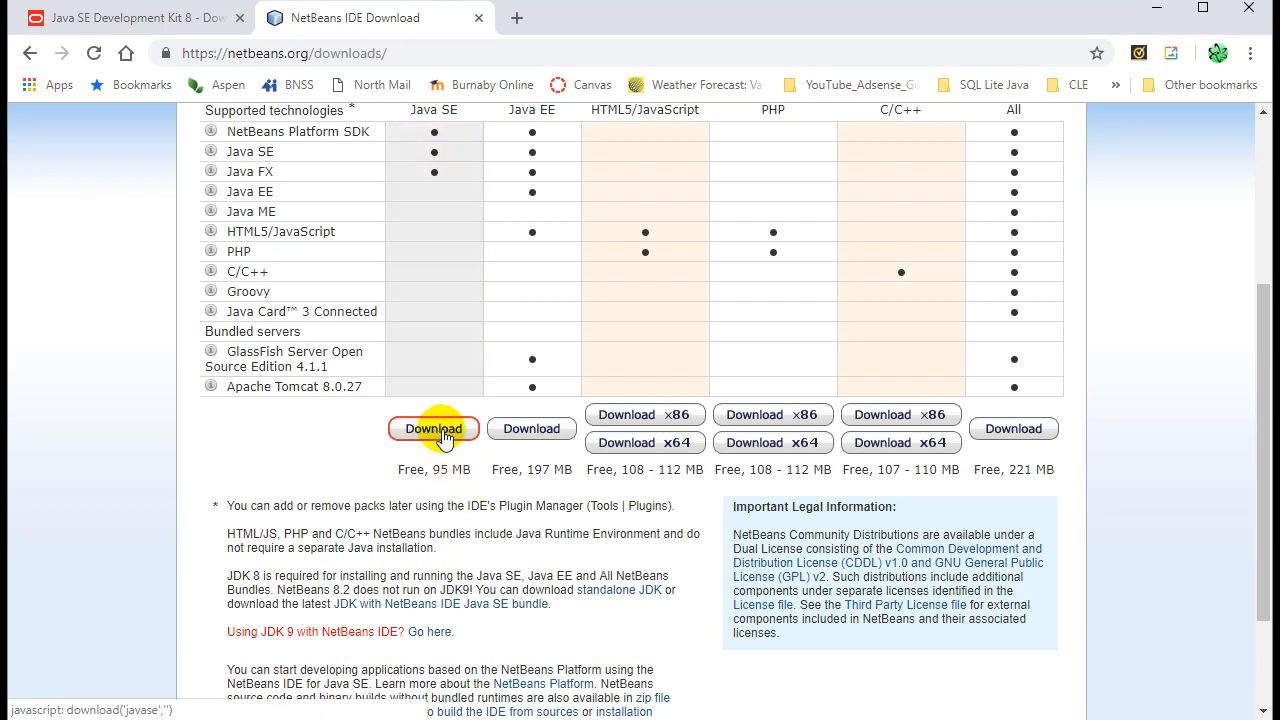
{"action": "left_click", "coordinate": [441, 438]}
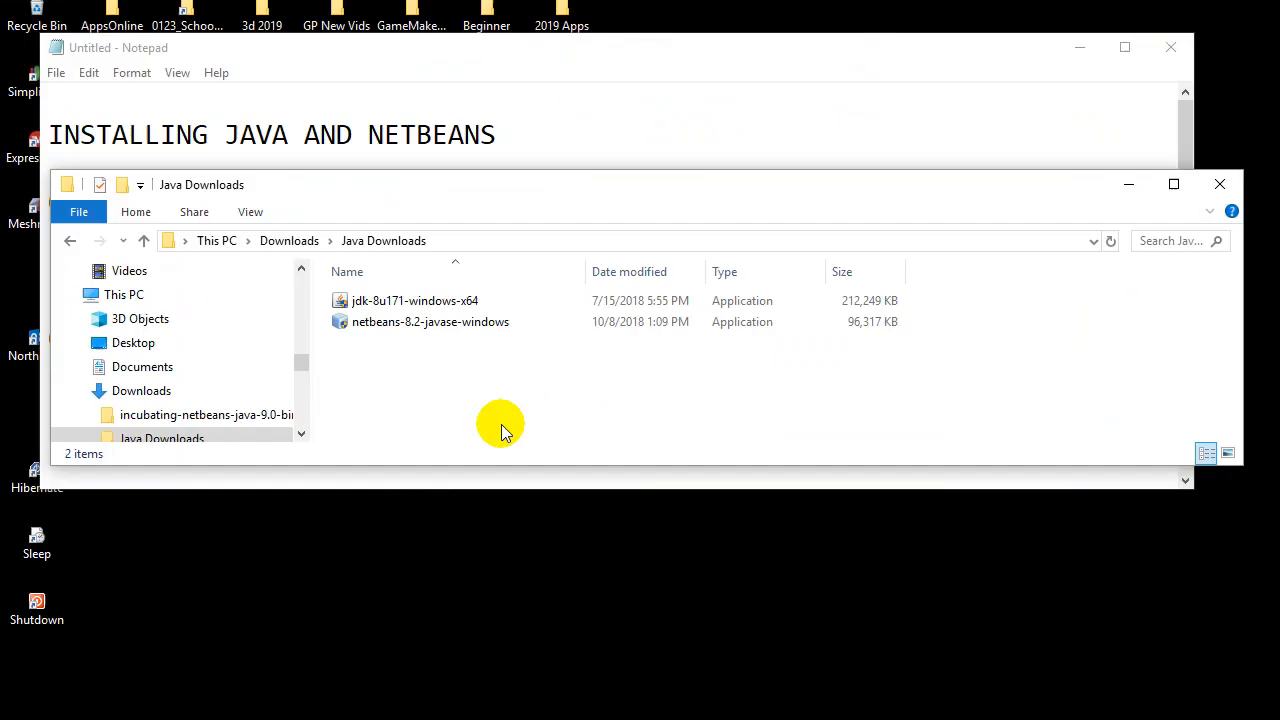
Run jdk-8u171-windows-x64 from the Java Downloads folder in File Explorer and install the JDK with the default features and location
{"action": "left_click_drag", "start_coordinate": [423, 195], "coordinate": [456, 464]}
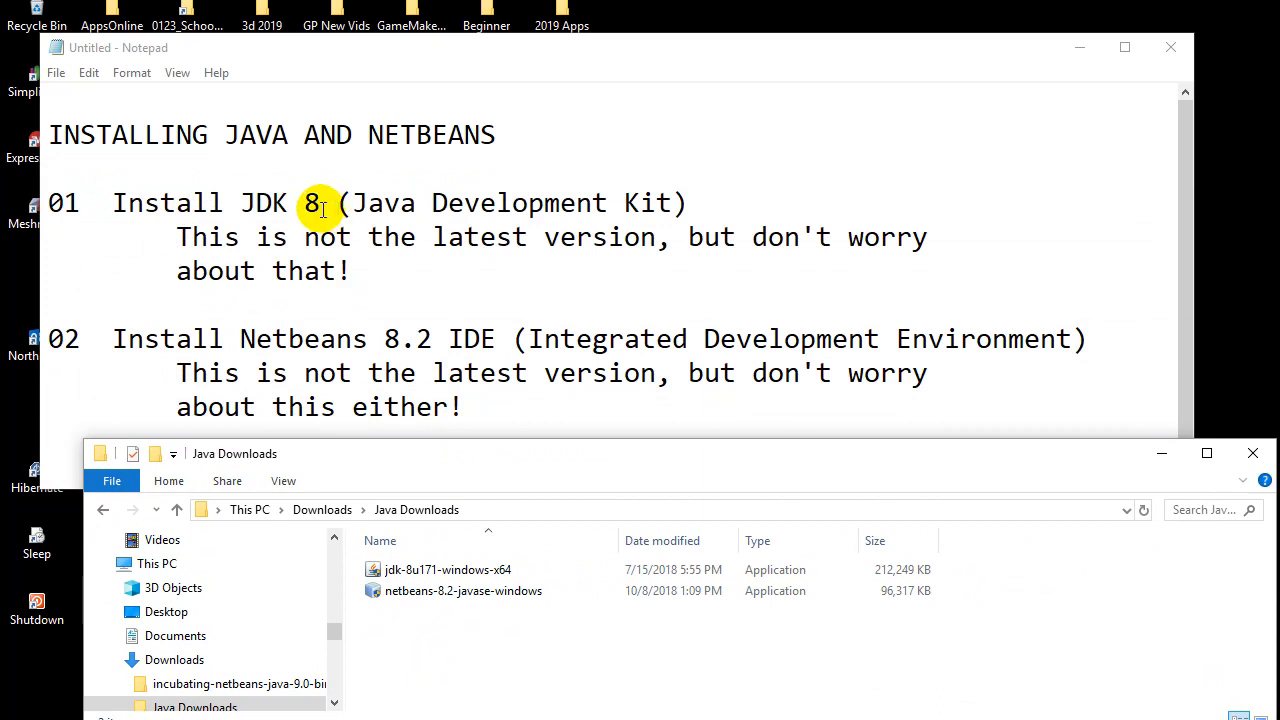
{"action": "left_click_drag", "start_coordinate": [395, 466], "coordinate": [400, 284]}
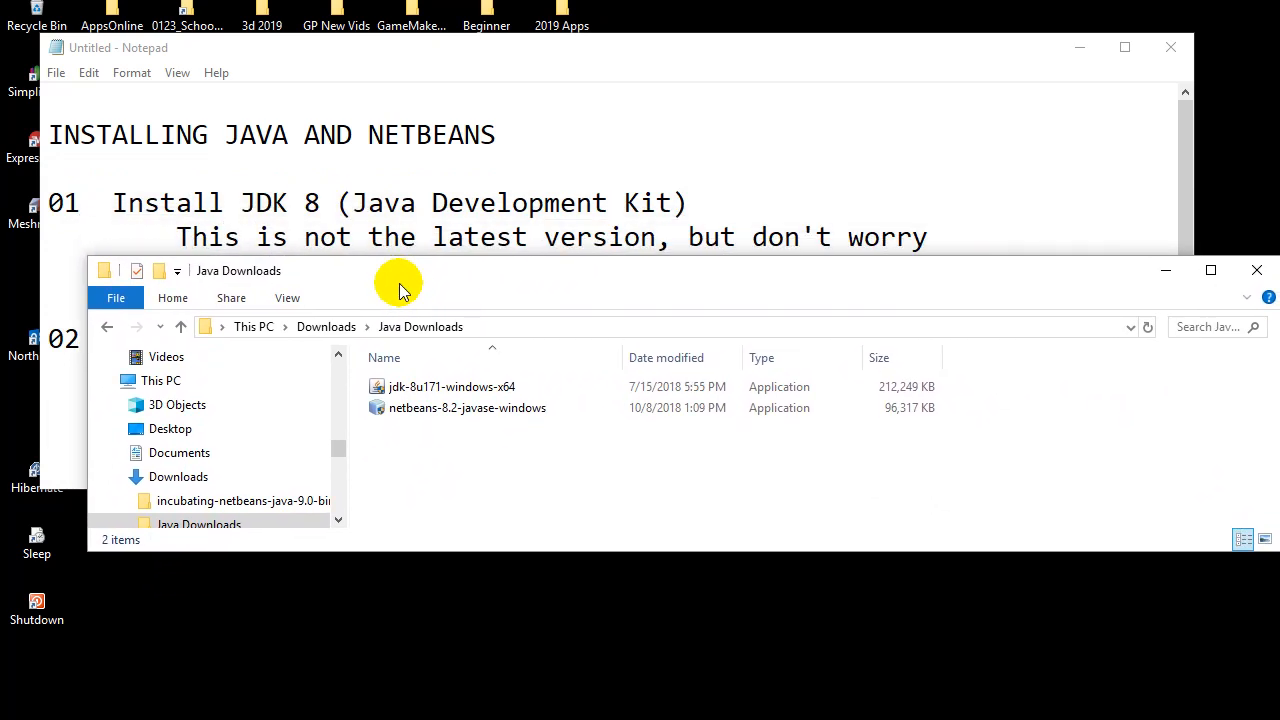
{"action": "left_click", "coordinate": [384, 387]}
{"action": "double_click", "coordinate": [380, 388]}
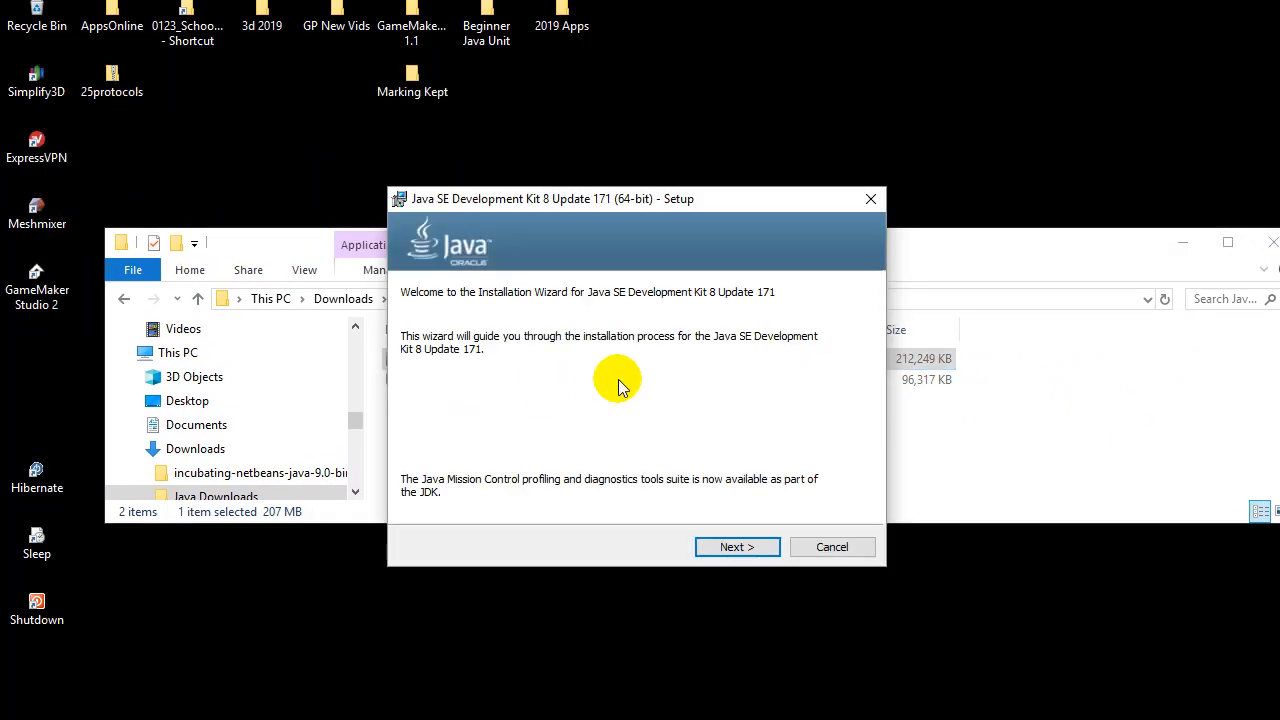
{"action": "left_click", "coordinate": [752, 557]}
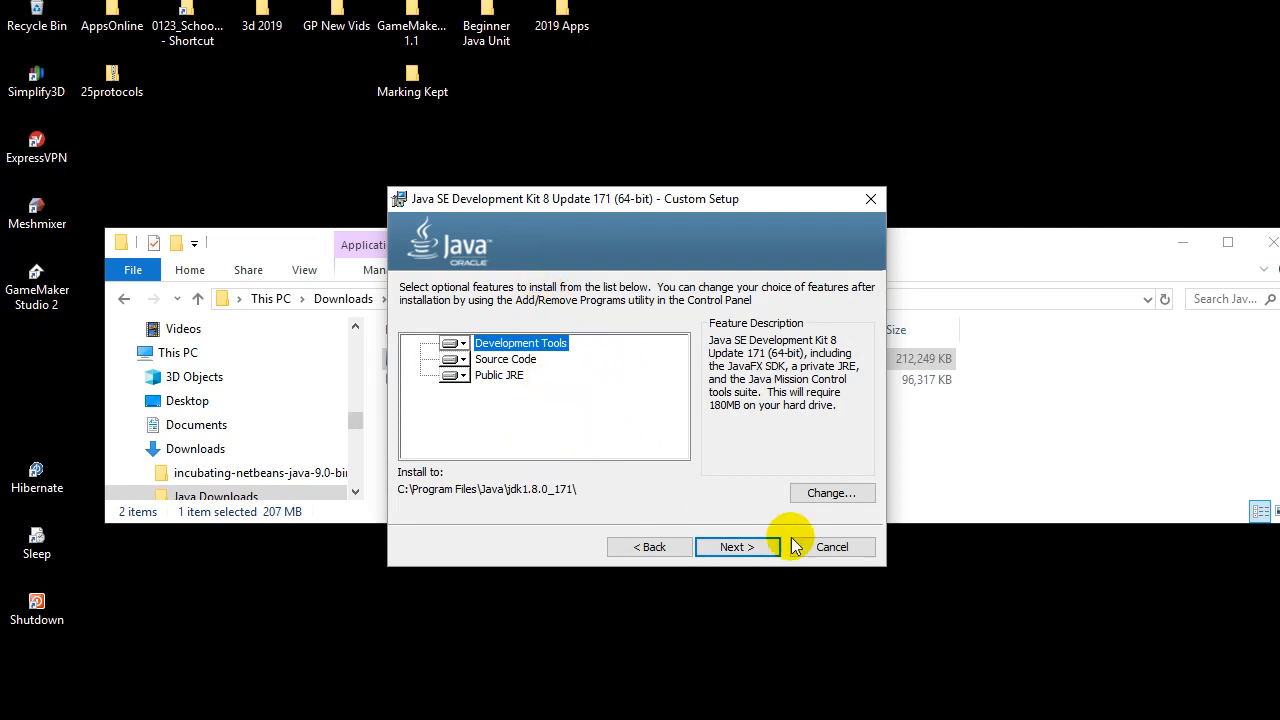
{"action": "left_click", "coordinate": [734, 547]}
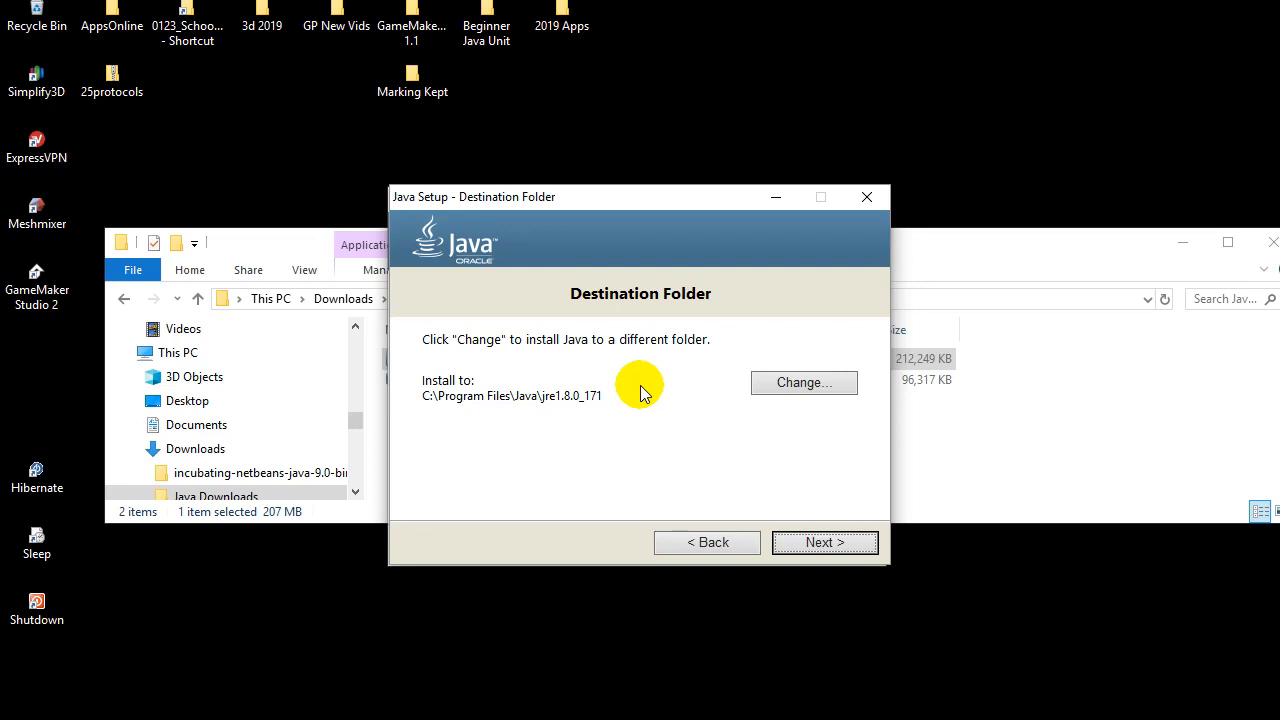
Cancel the separate Java 1.8.0_171 runtime installation and close the completed JDK setup
{"action": "left_click", "coordinate": [866, 199]}
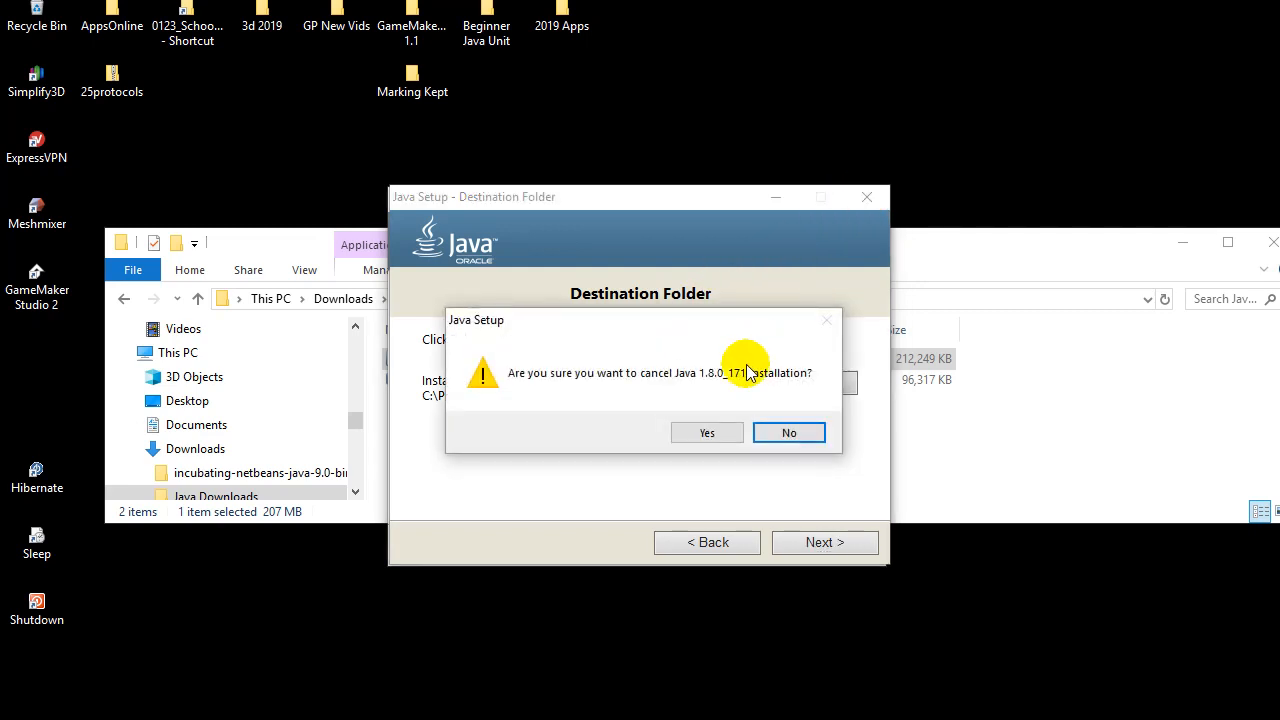
{"action": "left_click", "coordinate": [718, 433]}
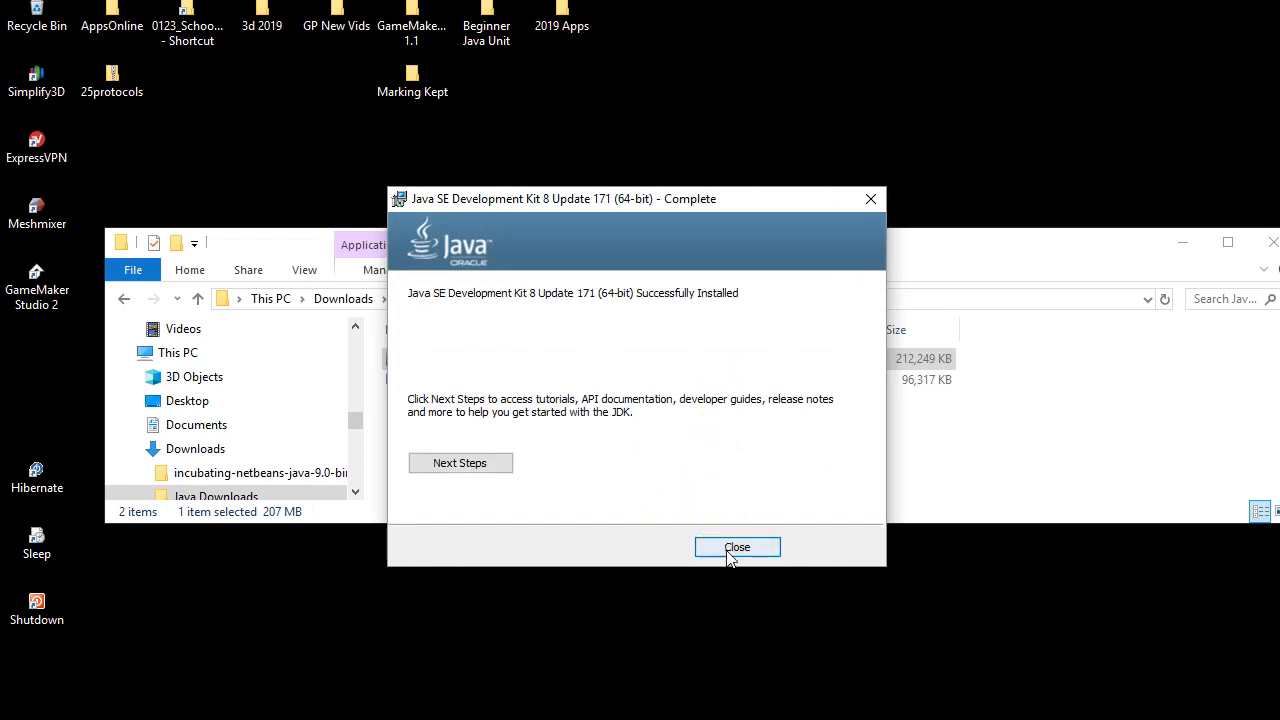
{"action": "left_click", "coordinate": [733, 548]}
Launch the netbeans-8.2-javase-windows installer, accept the license agreement terms, and continue to the installation folder settings
{"action": "double_click", "coordinate": [443, 390]}
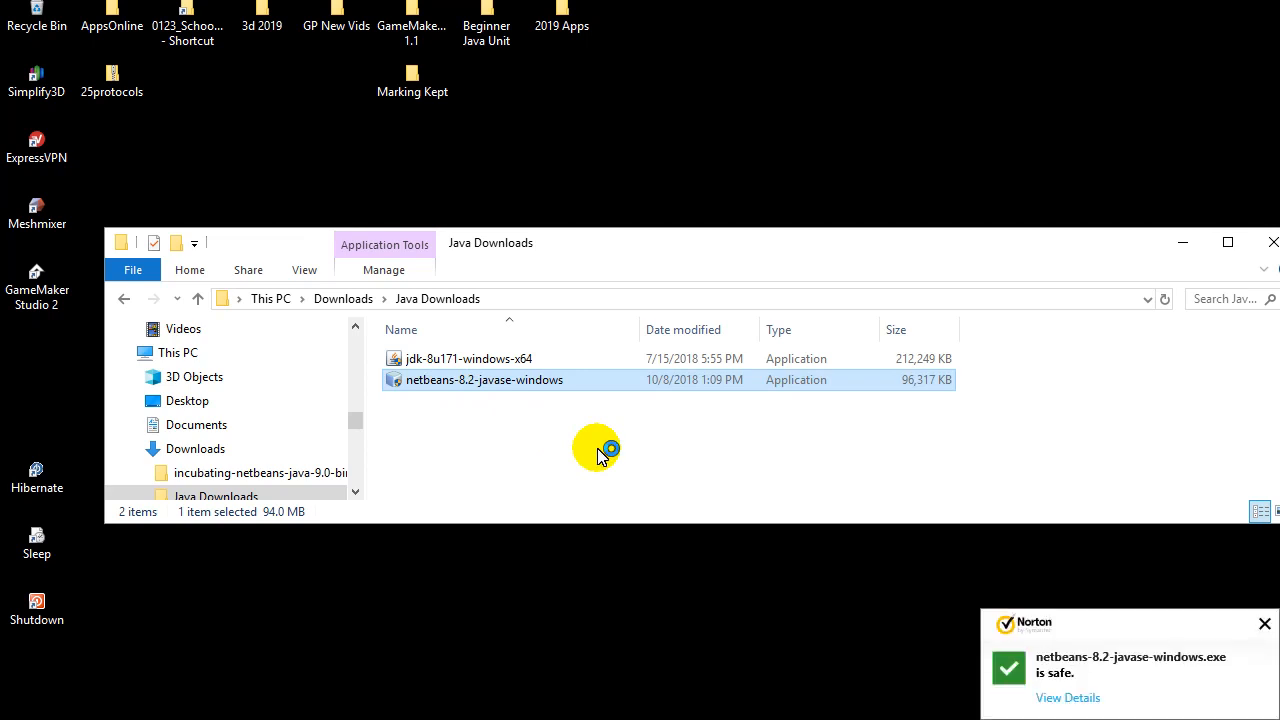
{"action": "left_click", "coordinate": [1264, 623]}
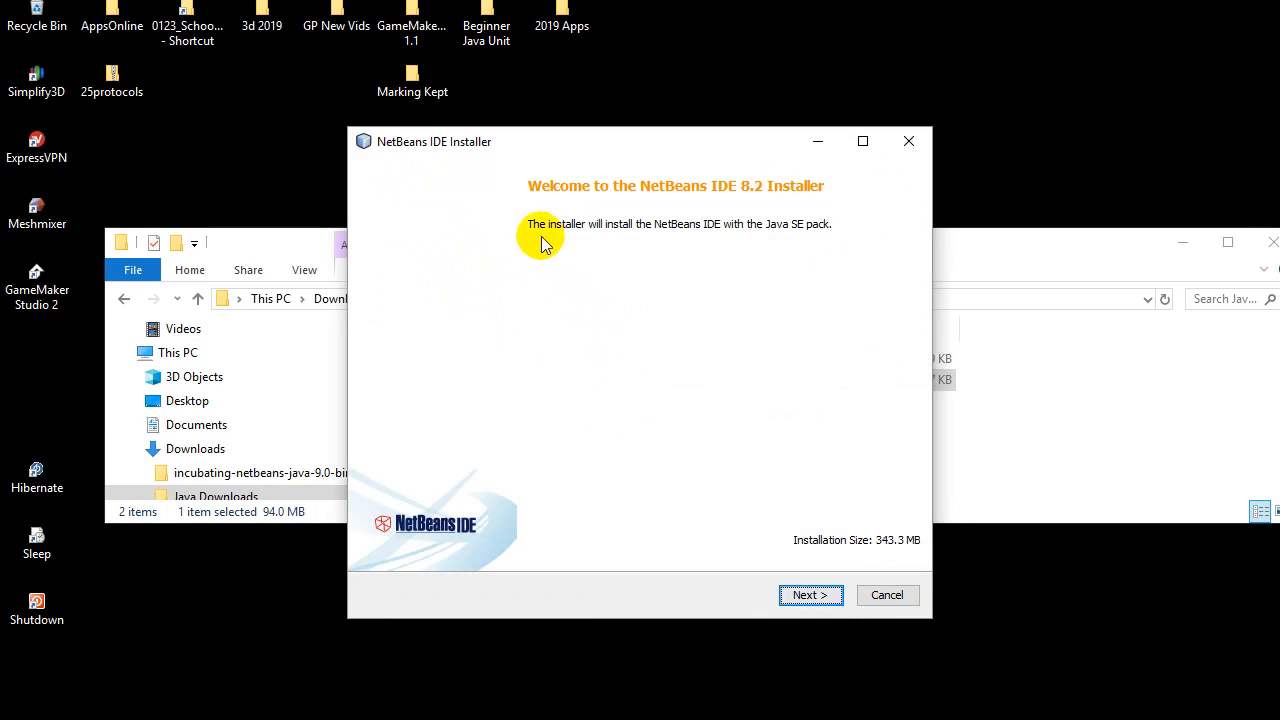
{"action": "left_click", "coordinate": [814, 596]}
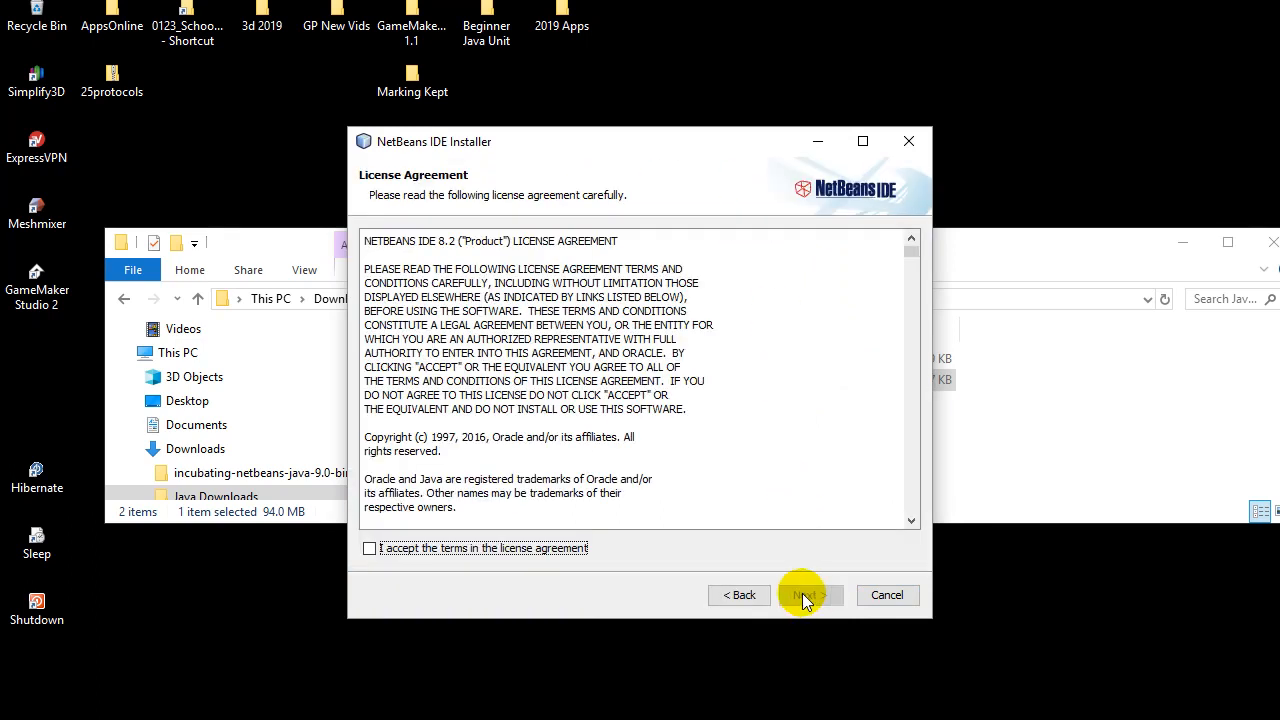
{"action": "left_click", "coordinate": [388, 550]}
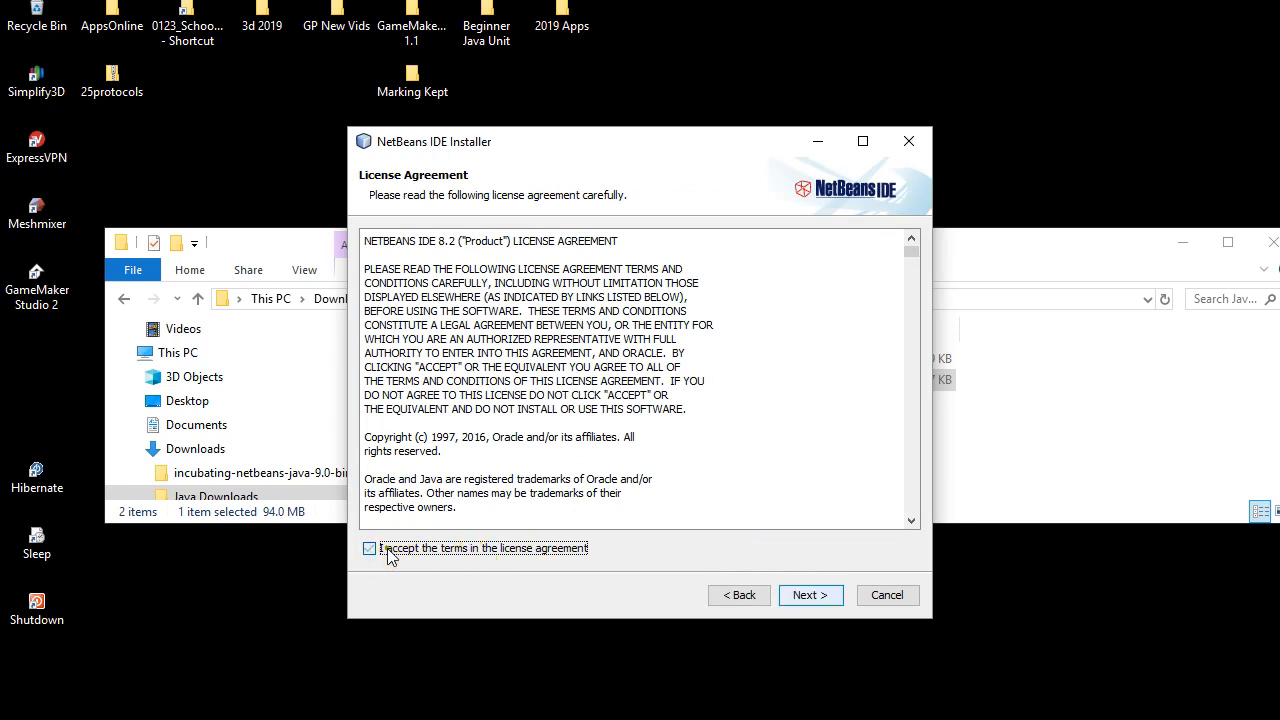
{"action": "left_click", "coordinate": [810, 597]}
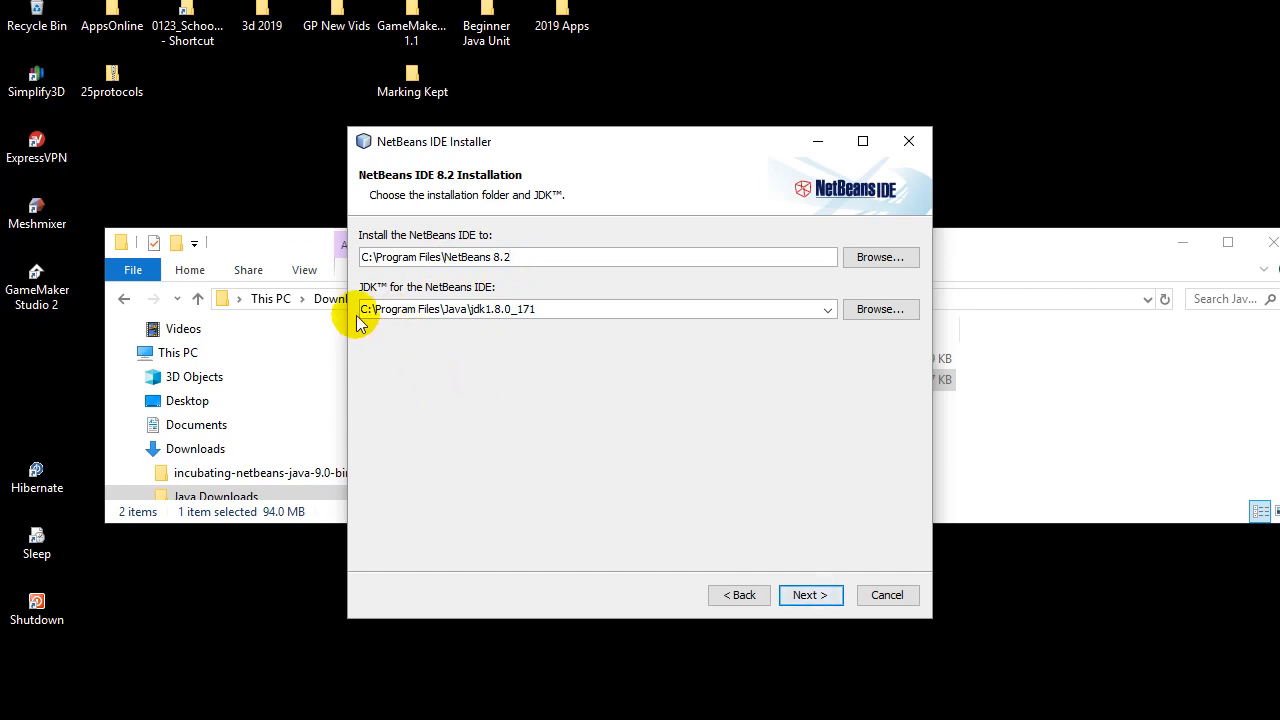
Check the JDK path for the NetBeans IDE and browse the Java folder for installed versions without changing the selection
{"action": "left_click_drag", "start_coordinate": [361, 309], "coordinate": [555, 309]}
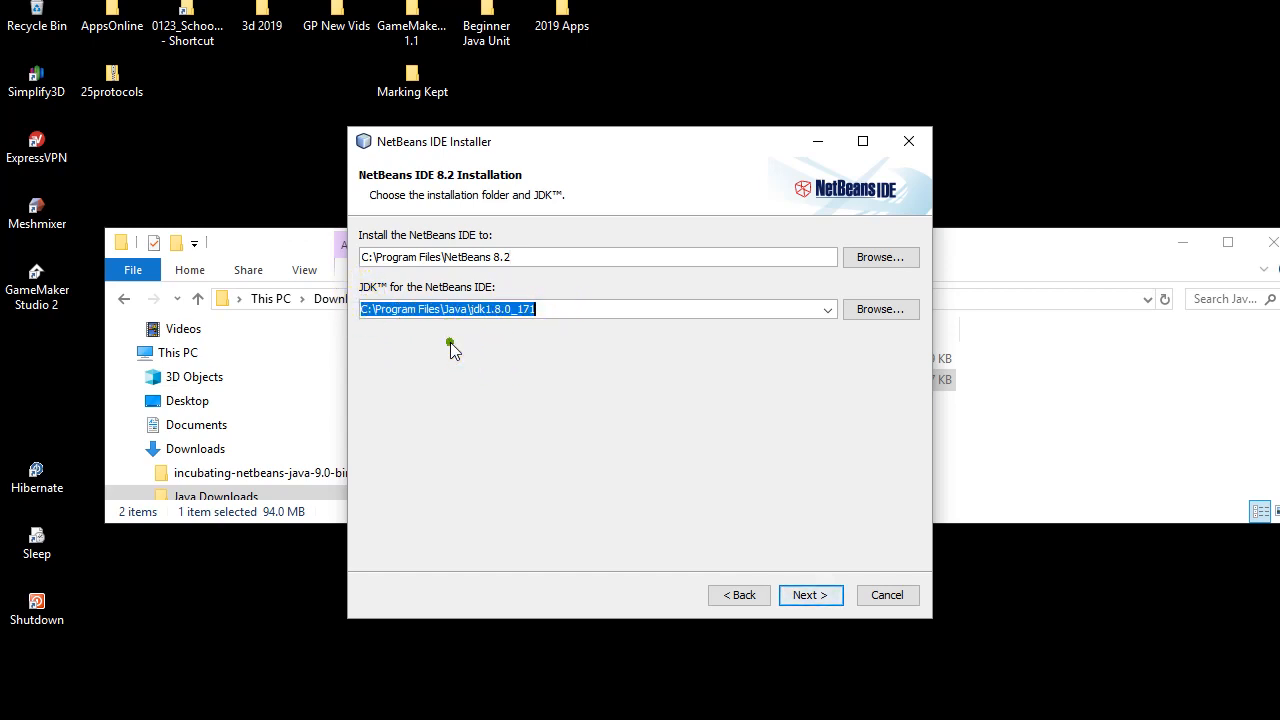
{"action": "left_click", "coordinate": [556, 303]}
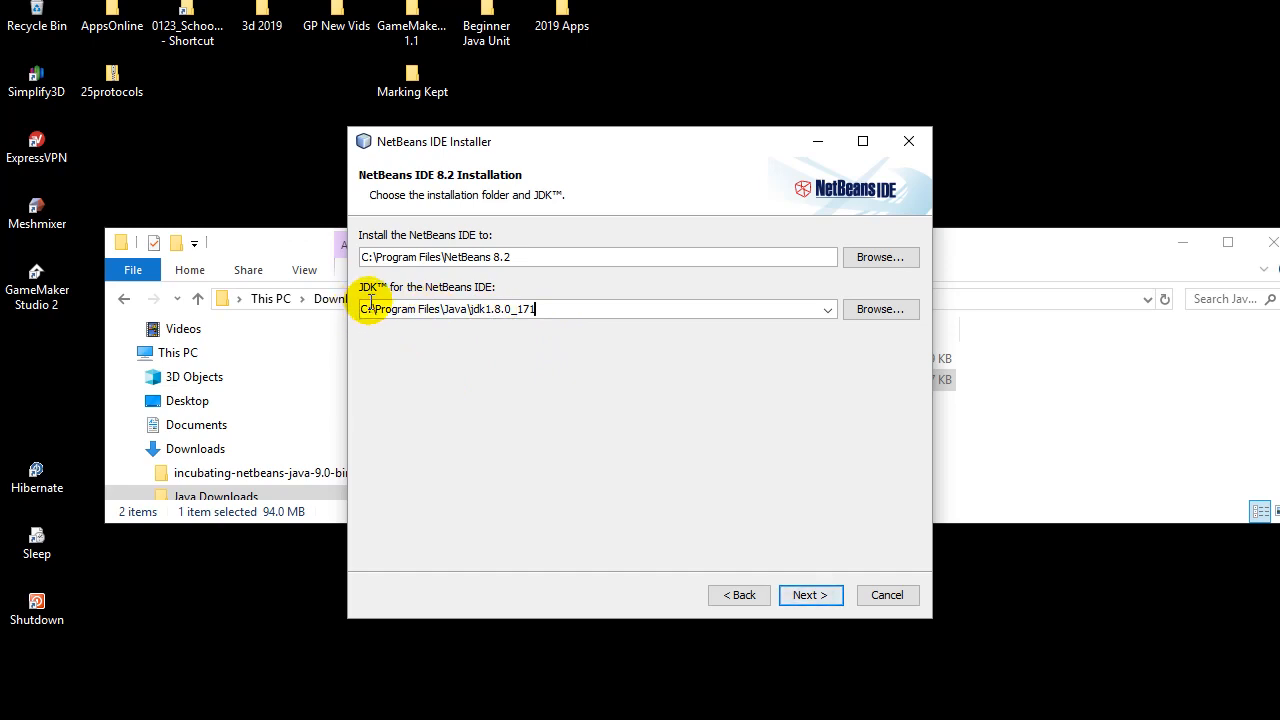
{"action": "left_click", "coordinate": [875, 308]}
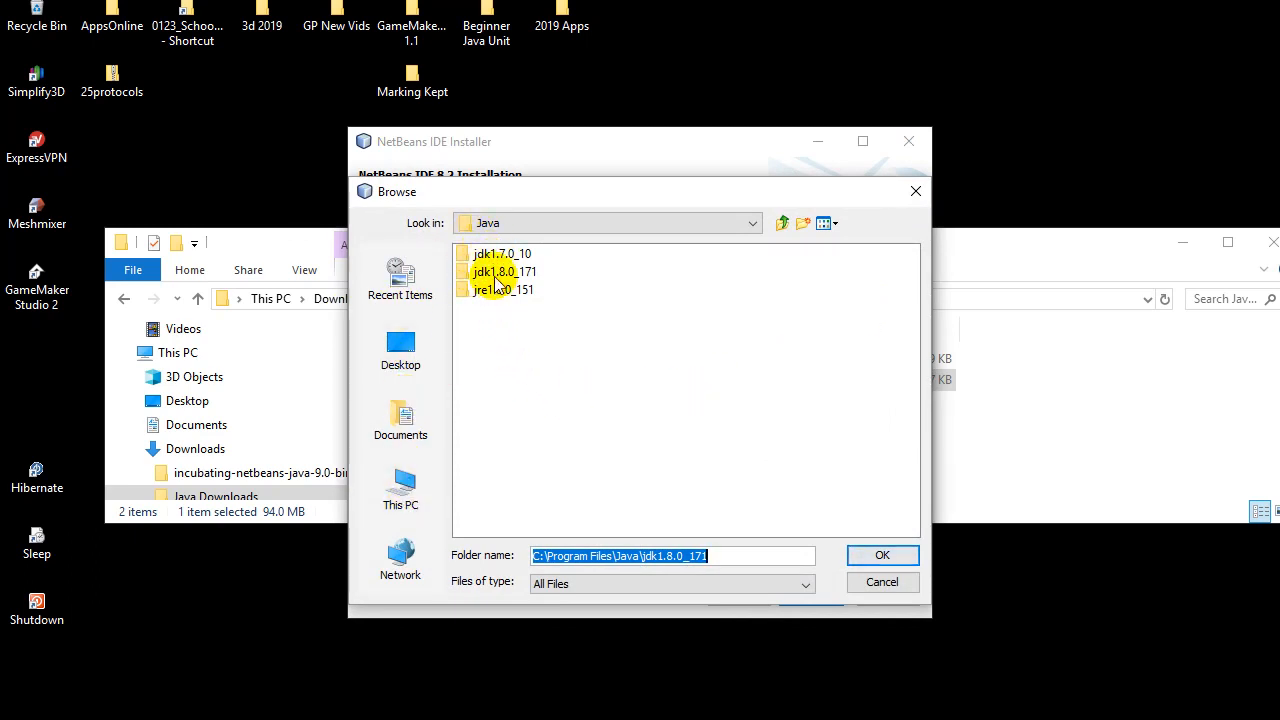
{"action": "left_click", "coordinate": [866, 584]}
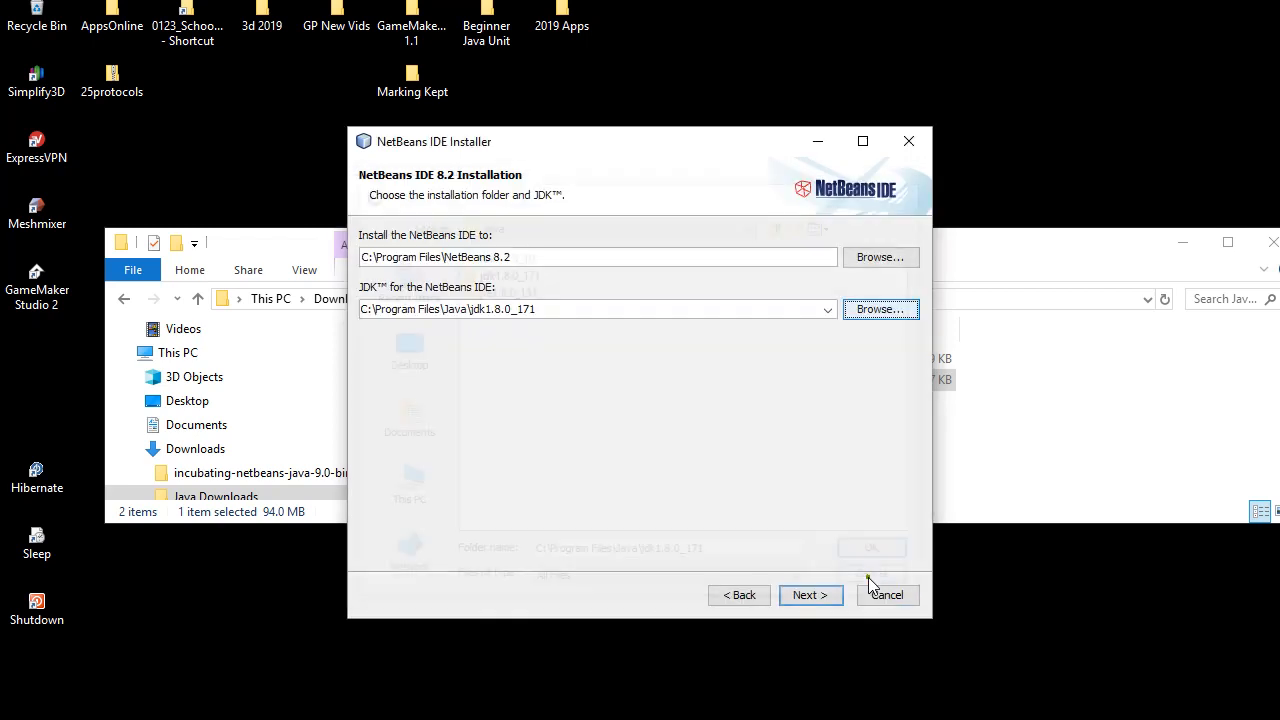